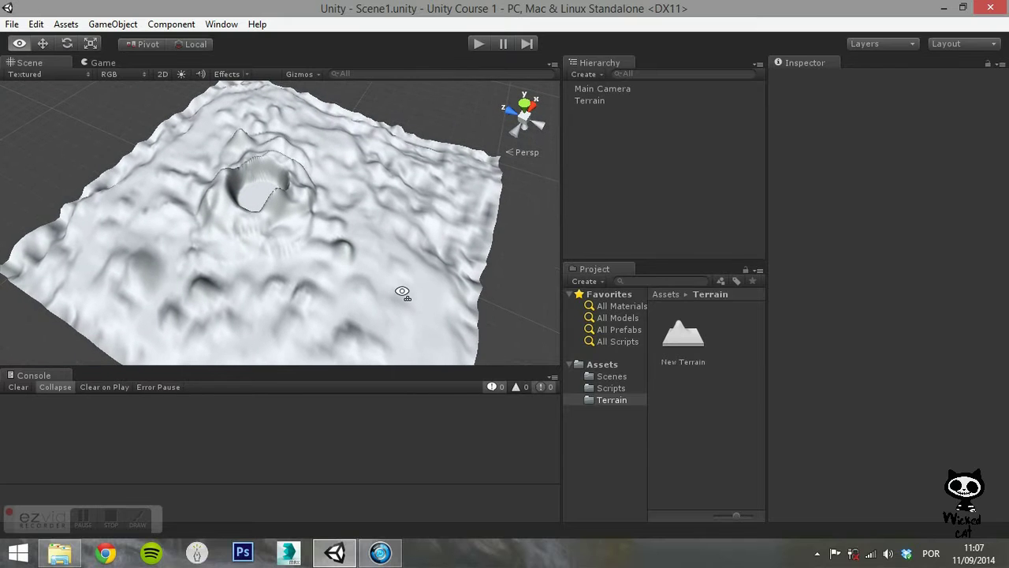
# Step: Create a new folder named 'Terrain' in Assets
pyautogui.keyDown('alt'); pyautogui.scroll(3, 402, 292); pyautogui.keyUp('alt')
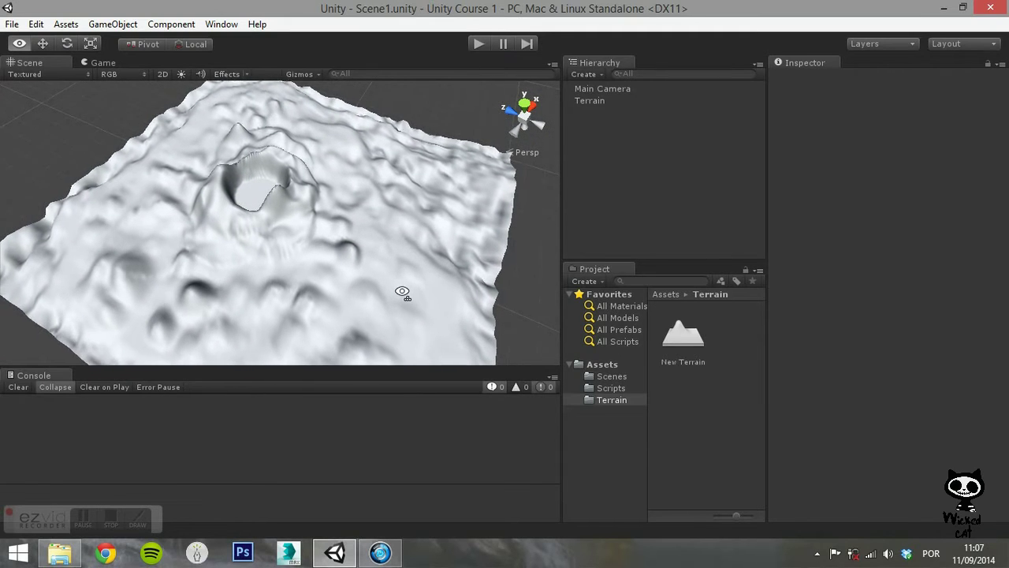
pyautogui.keyDown('alt'); pyautogui.scroll(3, 400, 293); pyautogui.keyUp('alt')
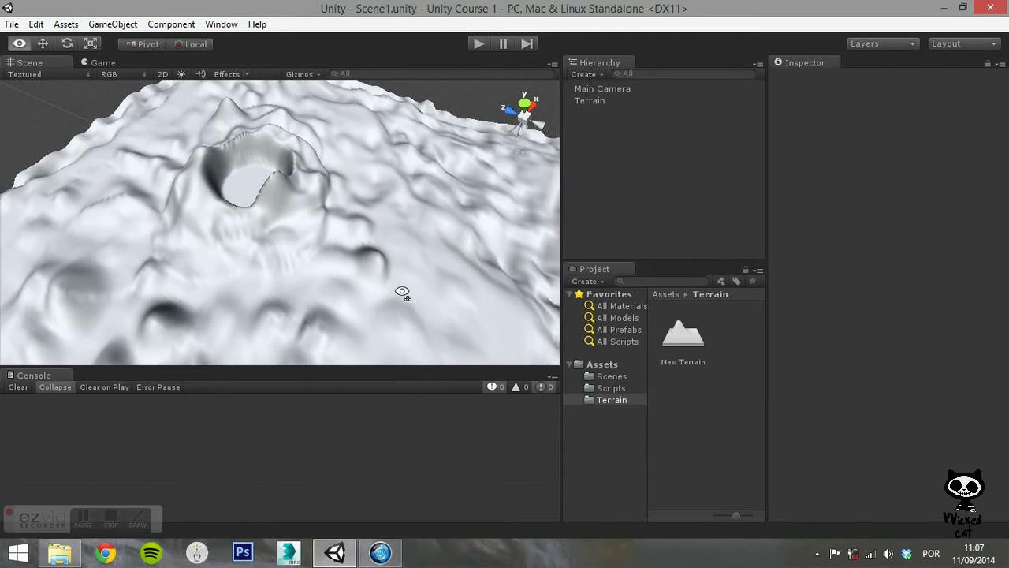
pyautogui.keyDown('alt'); pyautogui.moveTo(400, 293); pyautogui.dragTo(395, 93); pyautogui.keyUp('alt')
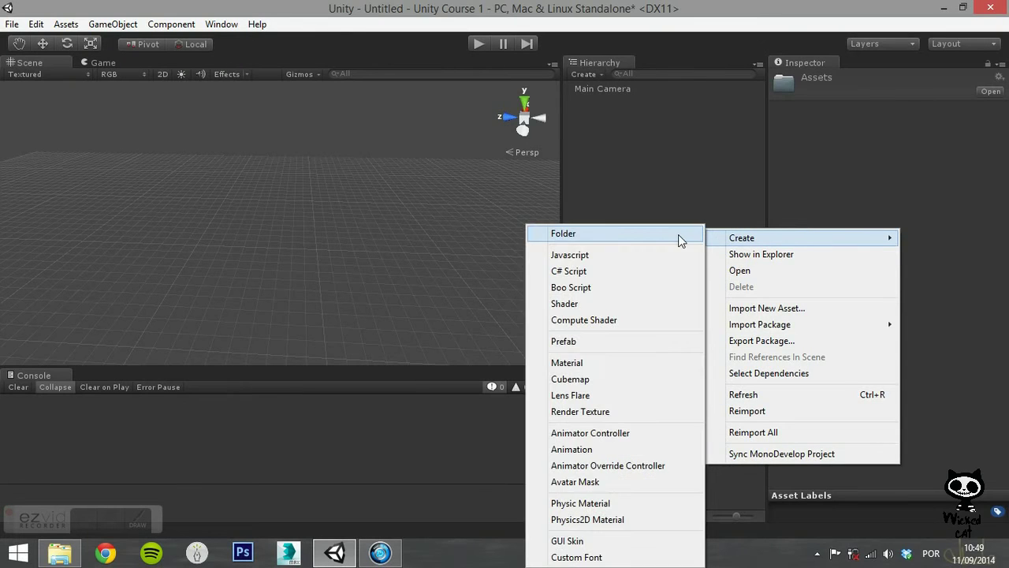
pyautogui.click(678, 234)
pyautogui.write('T')
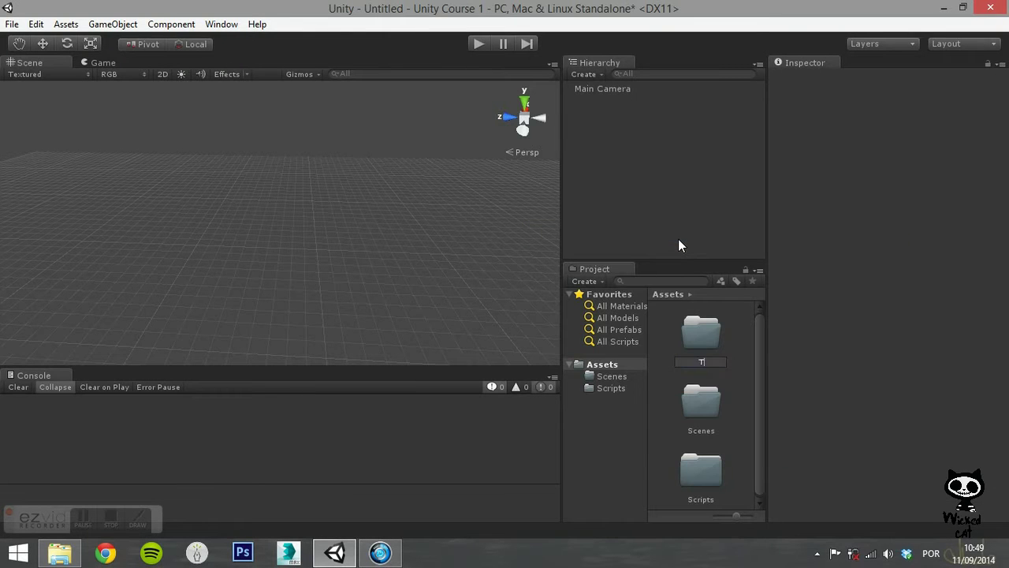
pyautogui.write('errain')
pyautogui.press('Return')
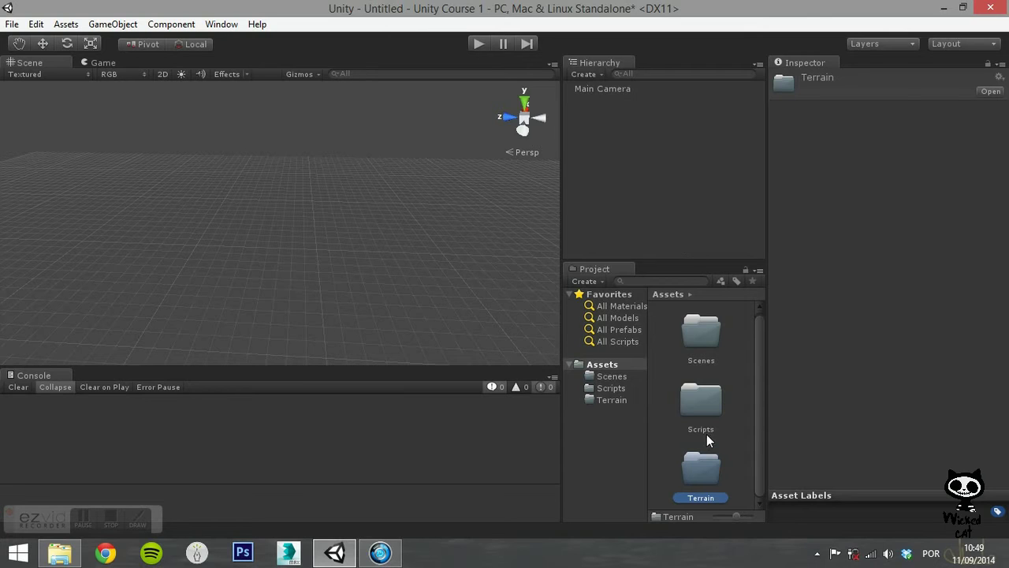
# Step: Add a new Terrain object to the scene from the Hierarchy's Create menu
pyautogui.doubleClick(706, 467)
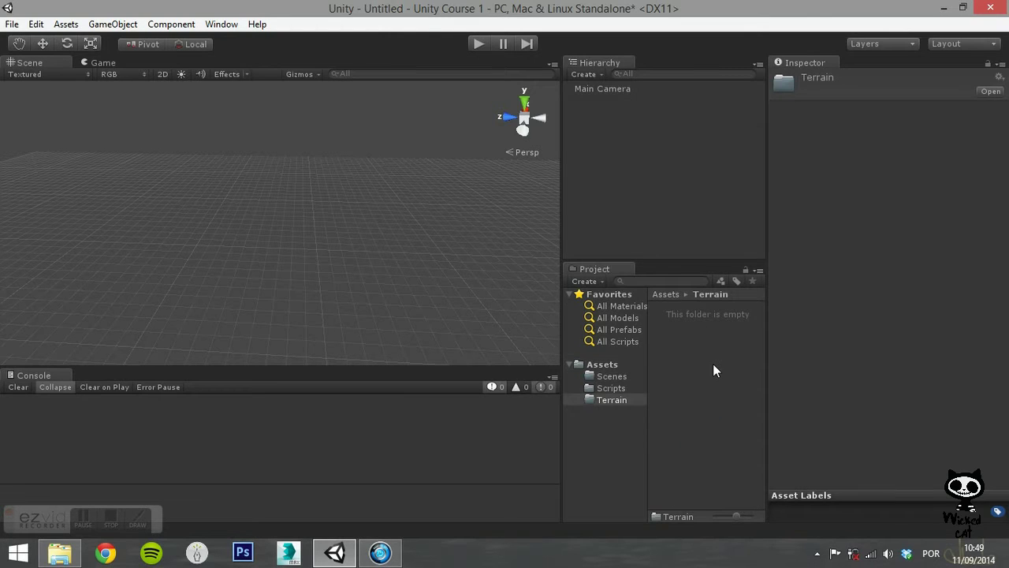
pyautogui.click(588, 74)
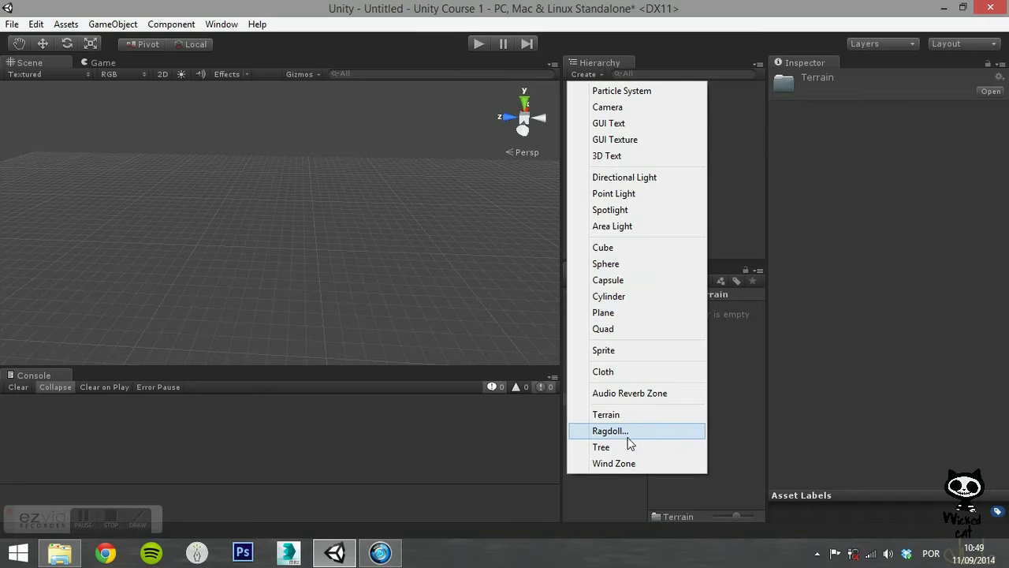
pyautogui.click(628, 415)
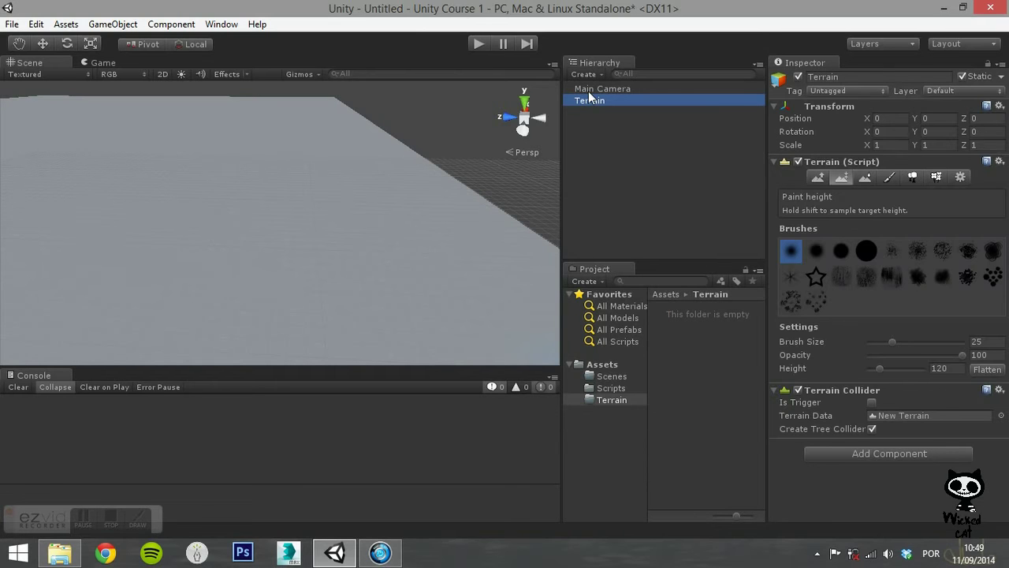
# Step: Move the New Terrain data asset into the Terrain folder and select the Terrain object
pyautogui.click(603, 364)
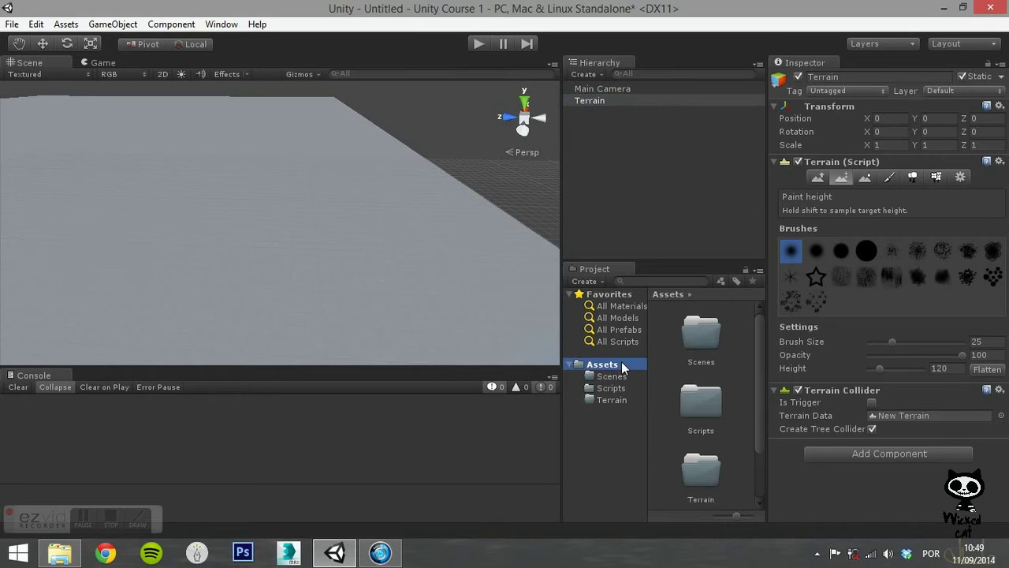
pyautogui.moveTo(757, 352); pyautogui.dragTo(762, 409)
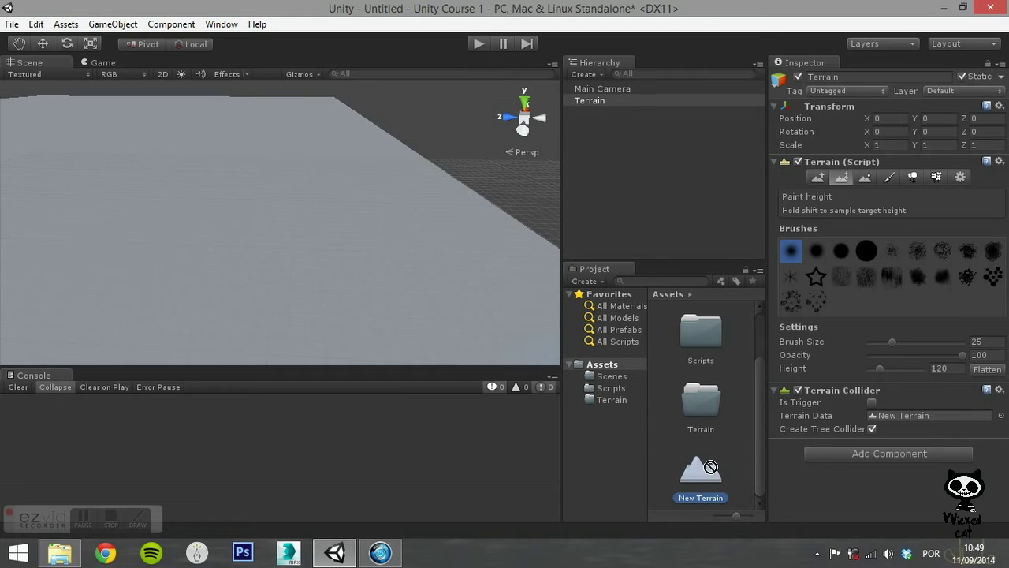
pyautogui.moveTo(706, 411); pyautogui.dragTo(702, 405)
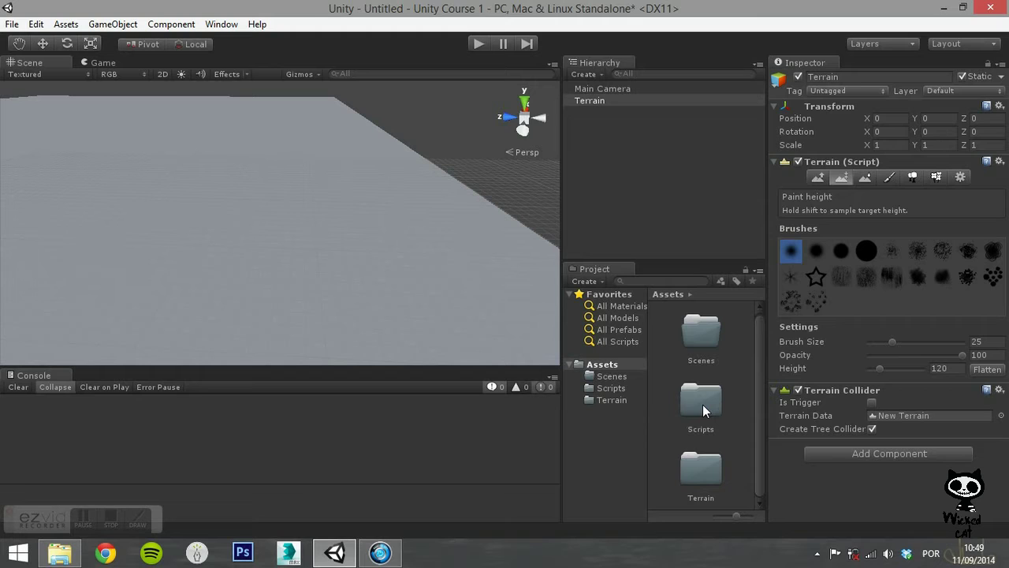
pyautogui.doubleClick(701, 471)
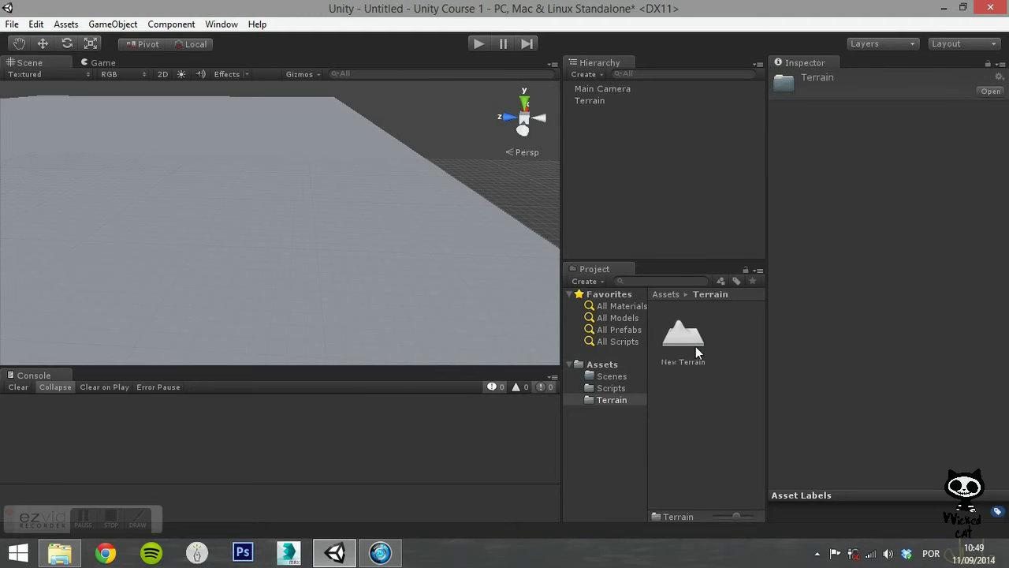
pyautogui.click(689, 337)
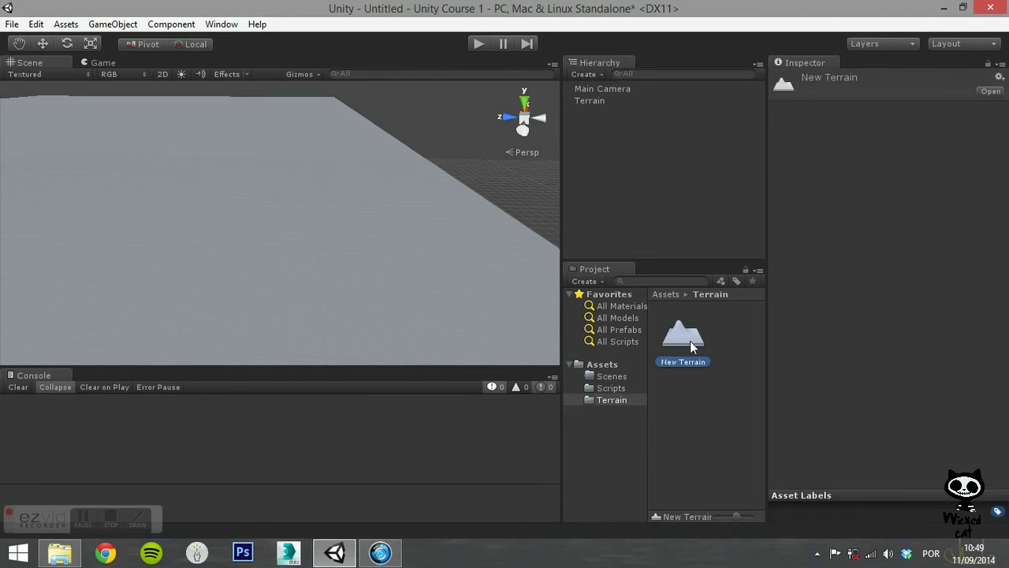
pyautogui.click(585, 100)
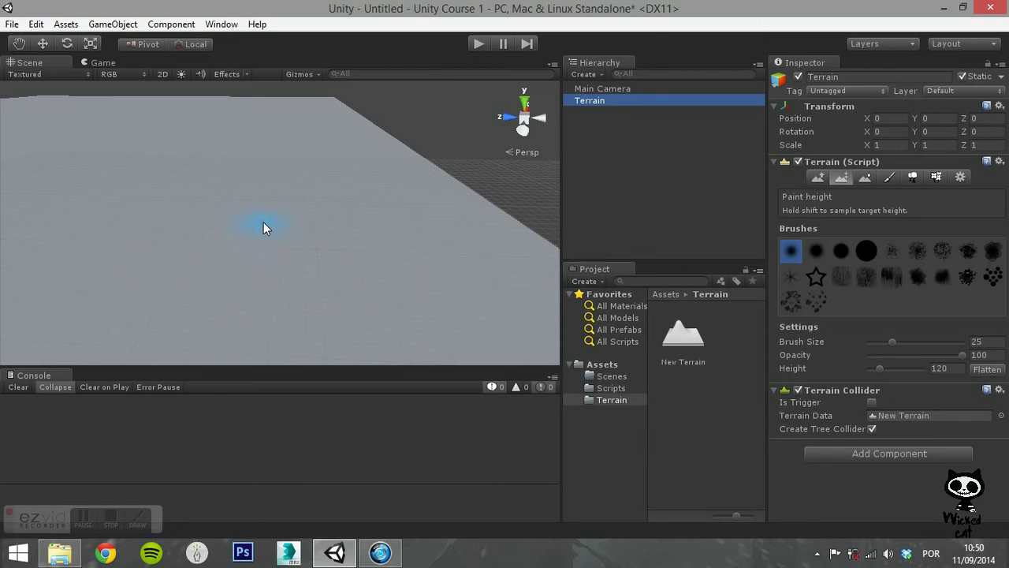
# Step: Tilt the scene view and frame the whole terrain in view
pyautogui.keyDown('alt'); pyautogui.moveTo(263, 222); pyautogui.dragTo(180, 250); pyautogui.keyUp('alt')
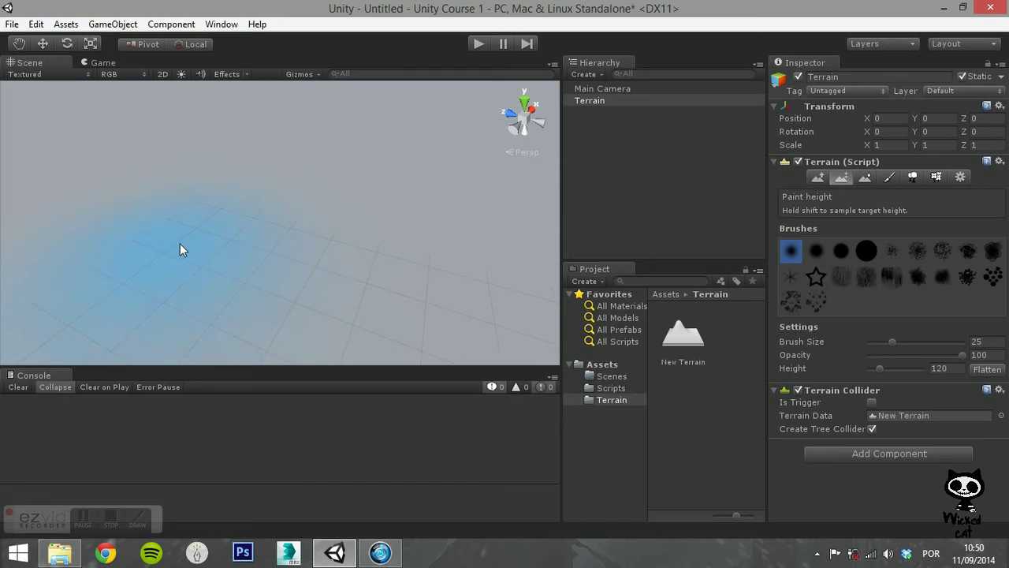
pyautogui.doubleClick(605, 103)
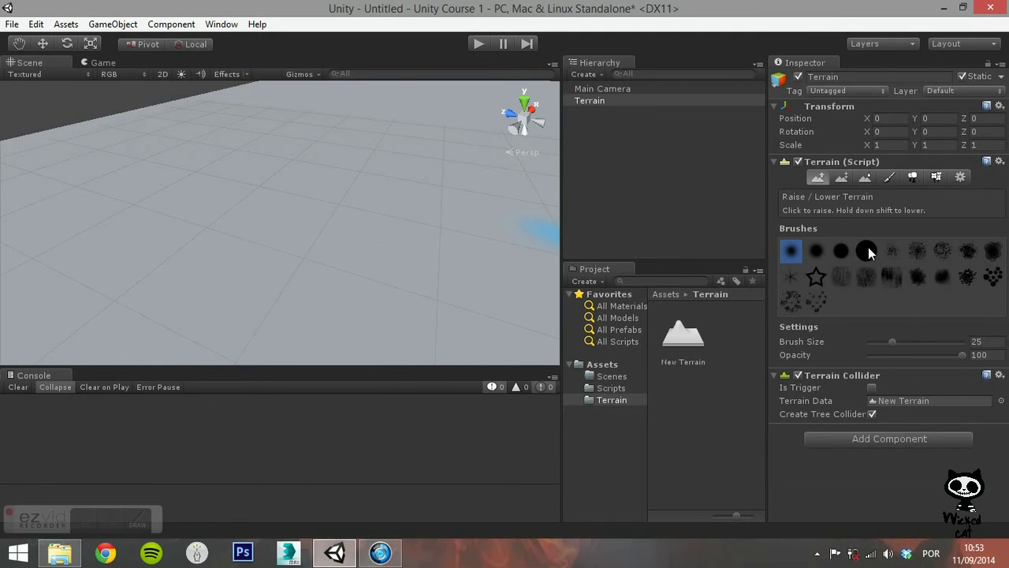
# Step: With the soft round brush, raise two tall peaks, a ridge and surrounding lower hills
pyautogui.click(818, 250)
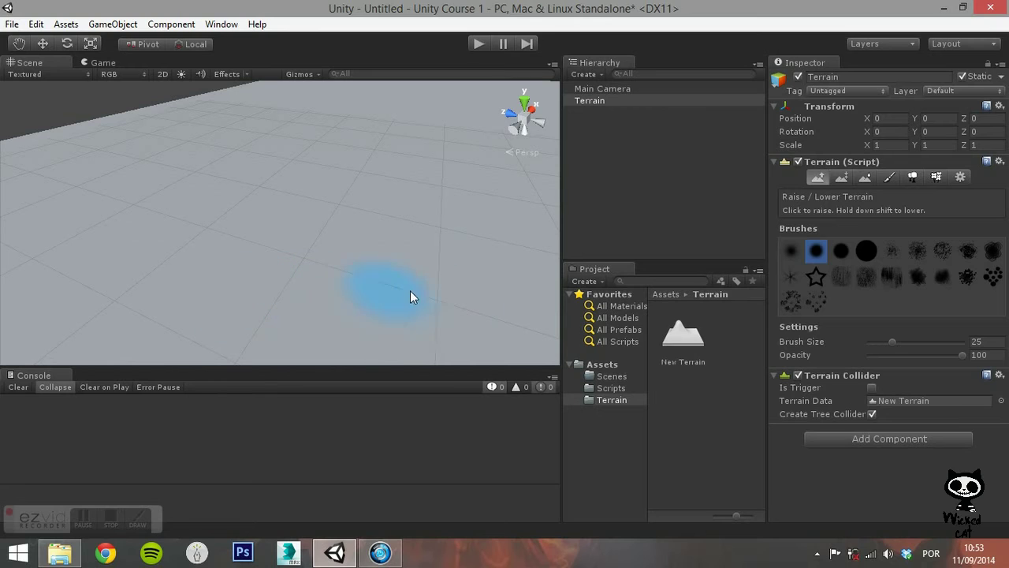
pyautogui.moveTo(108, 228)
pyautogui.mouseDown()
pyautogui.moveTo(182, 259)
pyautogui.moveTo(289, 260)
pyautogui.moveTo(237, 258)
pyautogui.moveTo(279, 238)
pyautogui.moveTo(385, 252)
pyautogui.moveTo(431, 239)
pyautogui.moveTo(422, 241)
pyautogui.moveTo(430, 265)
pyautogui.mouseUp()
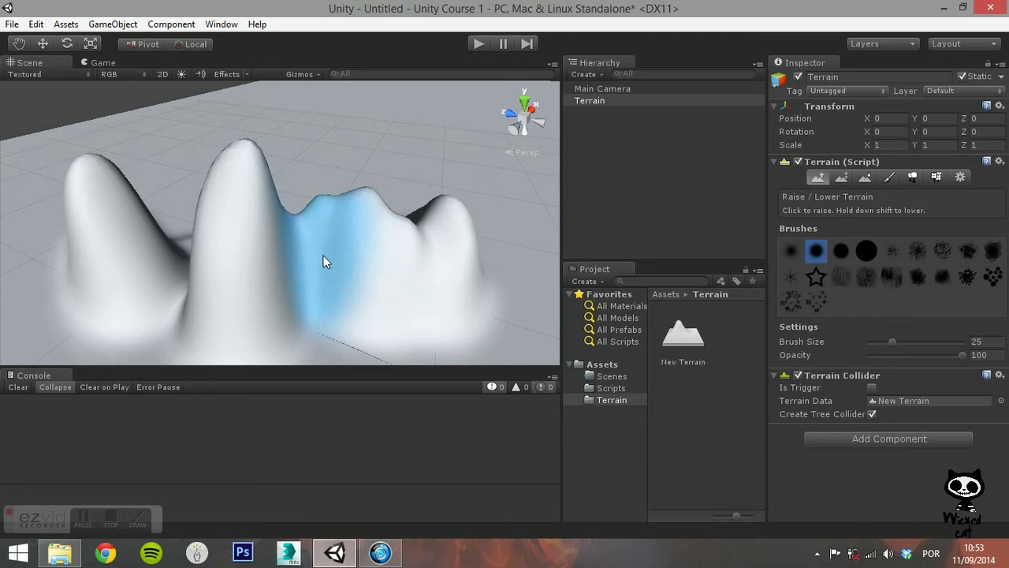
pyautogui.keyDown('alt'); pyautogui.moveTo(313, 241); pyautogui.dragTo(266, 310); pyautogui.keyUp('alt')
pyautogui.scroll(-8, 266, 311)
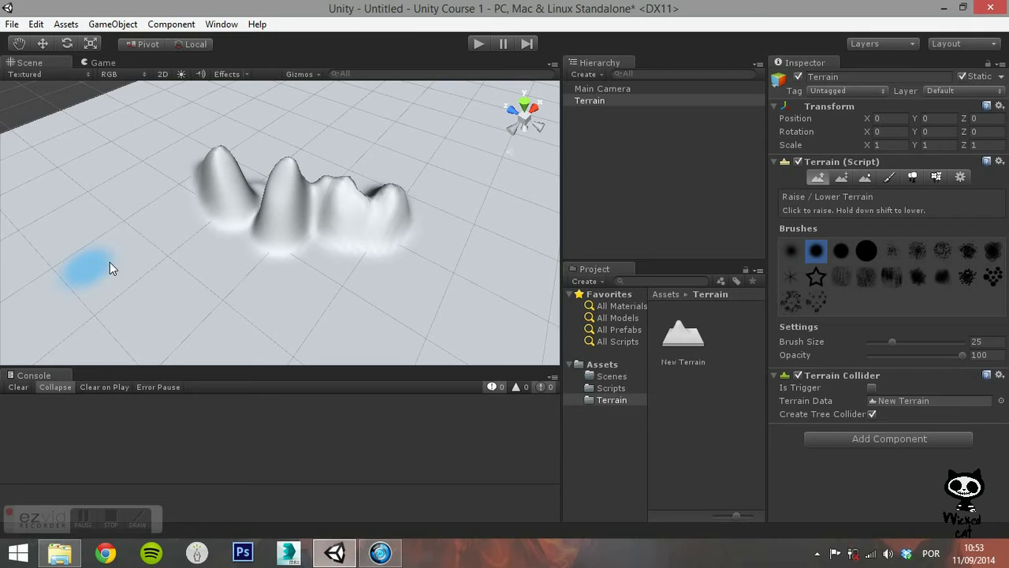
pyautogui.moveTo(238, 235)
pyautogui.mouseDown()
pyautogui.moveTo(233, 220)
pyautogui.moveTo(197, 209)
pyautogui.moveTo(178, 179)
pyautogui.moveTo(137, 175)
pyautogui.moveTo(177, 270)
pyautogui.mouseUp()
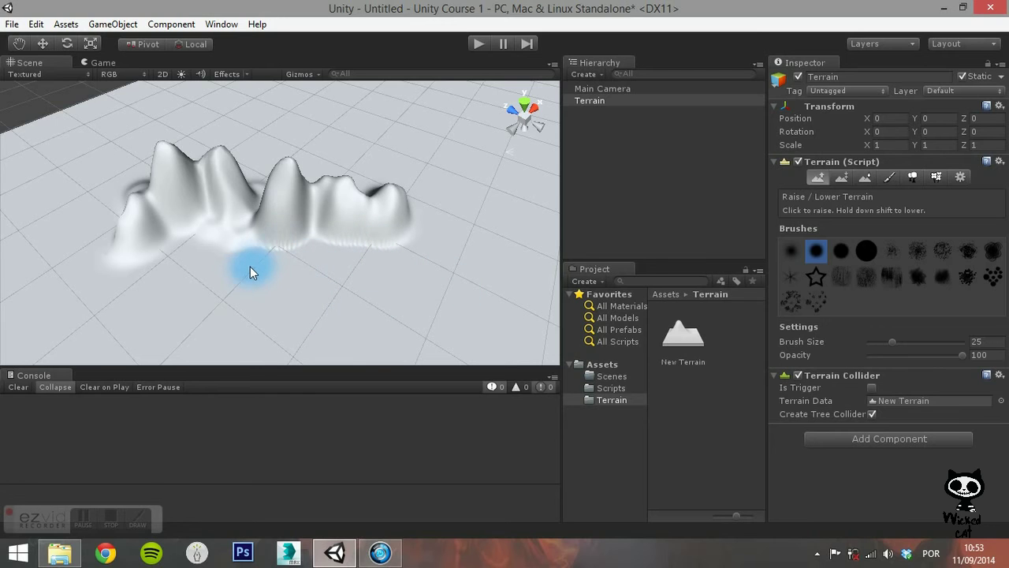
pyautogui.moveTo(250, 270)
pyautogui.mouseDown()
pyautogui.moveTo(278, 213)
pyautogui.moveTo(257, 220)
pyautogui.moveTo(246, 251)
pyautogui.moveTo(124, 254)
pyautogui.moveTo(241, 246)
pyautogui.moveTo(228, 218)
pyautogui.moveTo(223, 225)
pyautogui.moveTo(230, 209)
pyautogui.moveTo(194, 191)
pyautogui.moveTo(332, 223)
pyautogui.moveTo(244, 248)
pyautogui.moveTo(300, 261)
pyautogui.moveTo(259, 269)
pyautogui.moveTo(399, 243)
pyautogui.moveTo(376, 224)
pyautogui.moveTo(402, 236)
pyautogui.moveTo(264, 286)
pyautogui.moveTo(265, 318)
pyautogui.moveTo(283, 170)
pyautogui.moveTo(278, 306)
pyautogui.moveTo(270, 180)
pyautogui.moveTo(264, 335)
pyautogui.moveTo(264, 163)
pyautogui.moveTo(251, 359)
pyautogui.mouseUp()
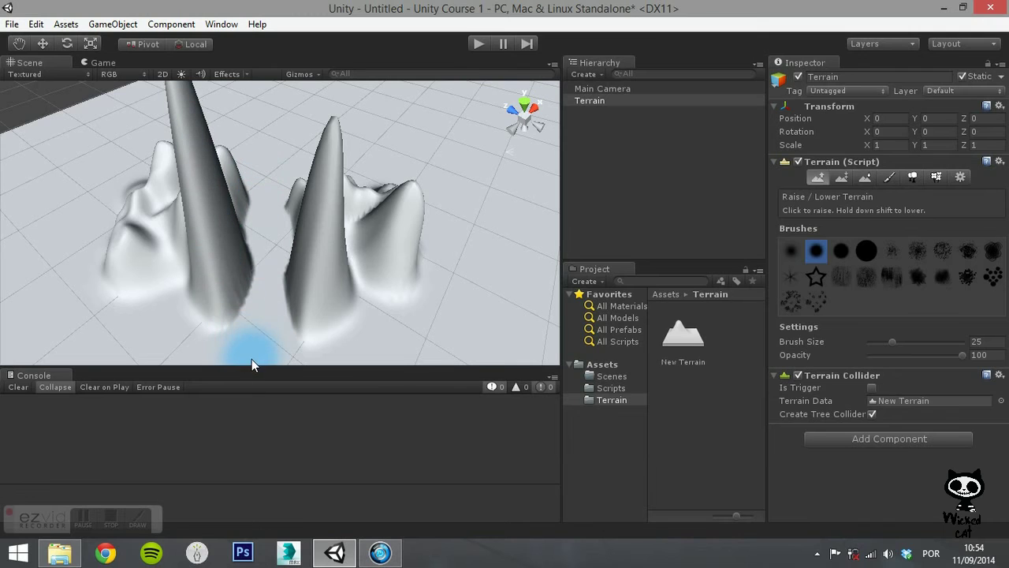
pyautogui.keyDown('alt'); pyautogui.moveTo(277, 292); pyautogui.dragTo(258, 227); pyautogui.keyUp('alt')
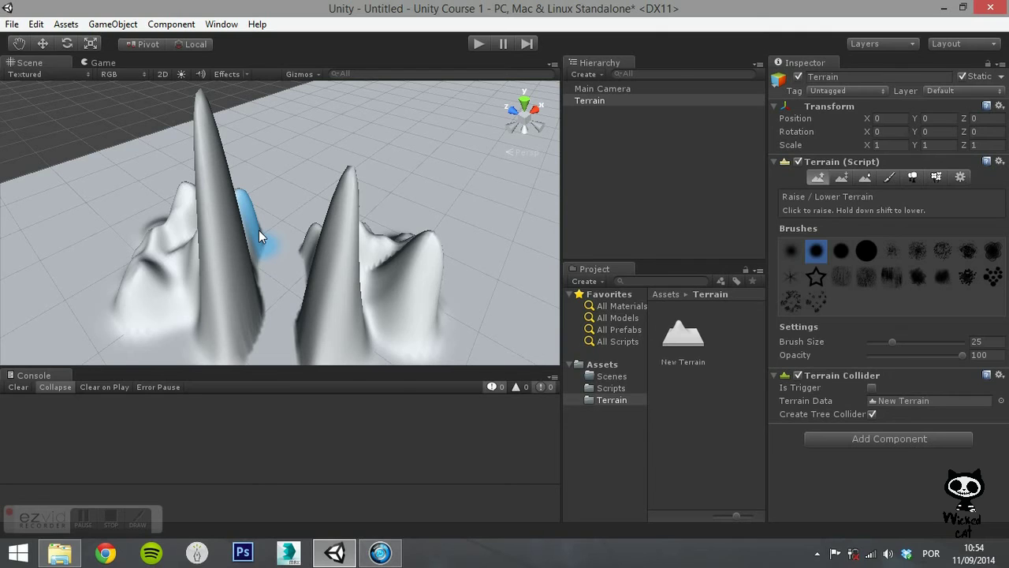
# Step: Use Paint Height with the large round brush to paint a ridge and plateau on the right
pyautogui.click(843, 176)
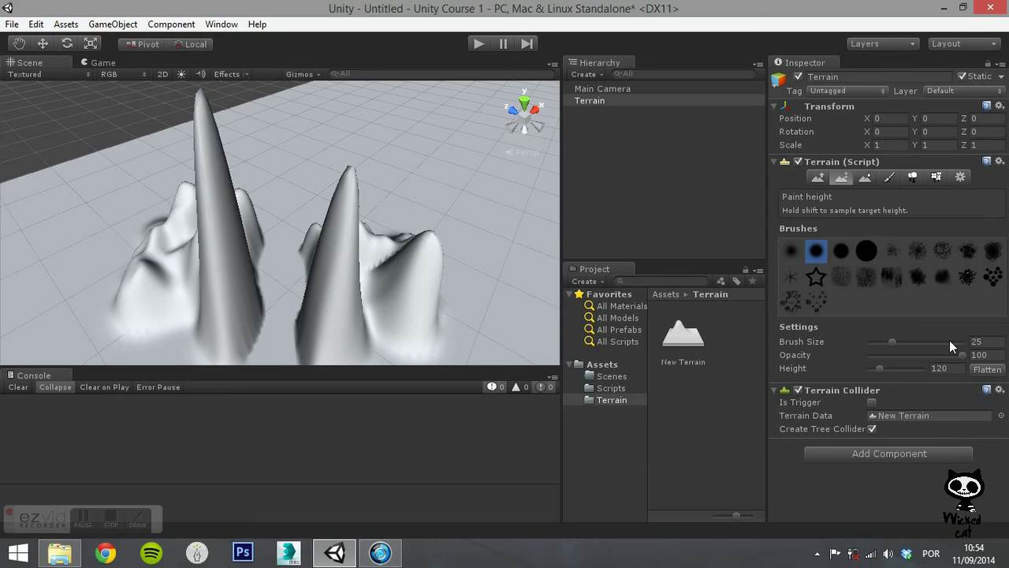
pyautogui.click(866, 260)
pyautogui.moveTo(528, 293)
pyautogui.mouseDown()
pyautogui.moveTo(494, 230)
pyautogui.moveTo(497, 254)
pyautogui.moveTo(426, 206)
pyautogui.moveTo(432, 214)
pyautogui.moveTo(396, 202)
pyautogui.moveTo(381, 180)
pyautogui.moveTo(336, 171)
pyautogui.moveTo(374, 183)
pyautogui.moveTo(331, 186)
pyautogui.moveTo(314, 170)
pyautogui.moveTo(347, 157)
pyautogui.moveTo(420, 189)
pyautogui.moveTo(230, 186)
pyautogui.moveTo(304, 163)
pyautogui.moveTo(272, 176)
pyautogui.moveTo(305, 174)
pyautogui.moveTo(245, 183)
pyautogui.moveTo(130, 183)
pyautogui.moveTo(121, 210)
pyautogui.moveTo(79, 246)
pyautogui.moveTo(115, 197)
pyautogui.moveTo(181, 164)
pyautogui.moveTo(306, 148)
pyautogui.moveTo(159, 254)
pyautogui.mouseUp()
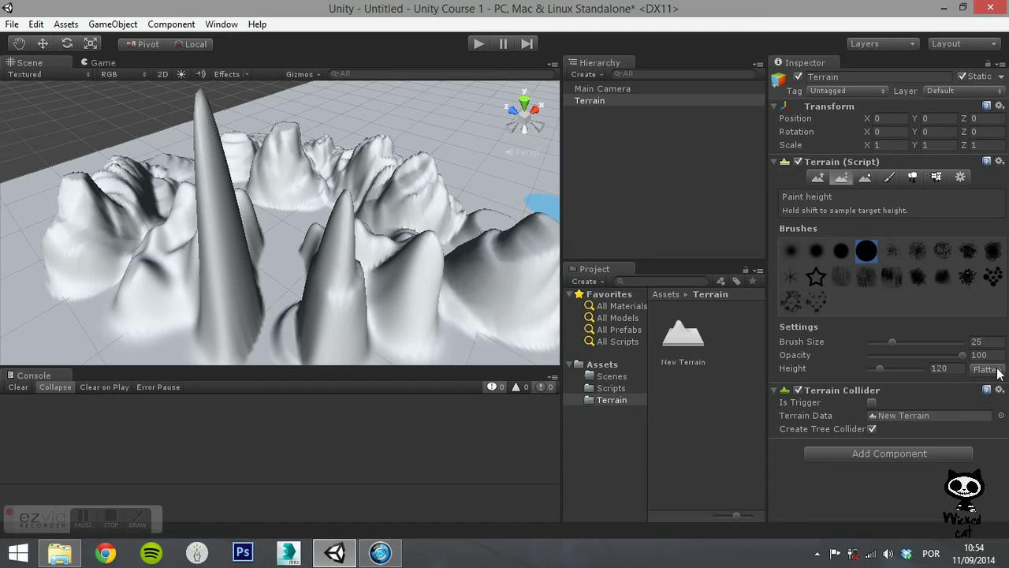
pyautogui.moveTo(881, 369)
pyautogui.mouseDown()
pyautogui.moveTo(896, 377)
pyautogui.moveTo(874, 375)
pyautogui.mouseUp()
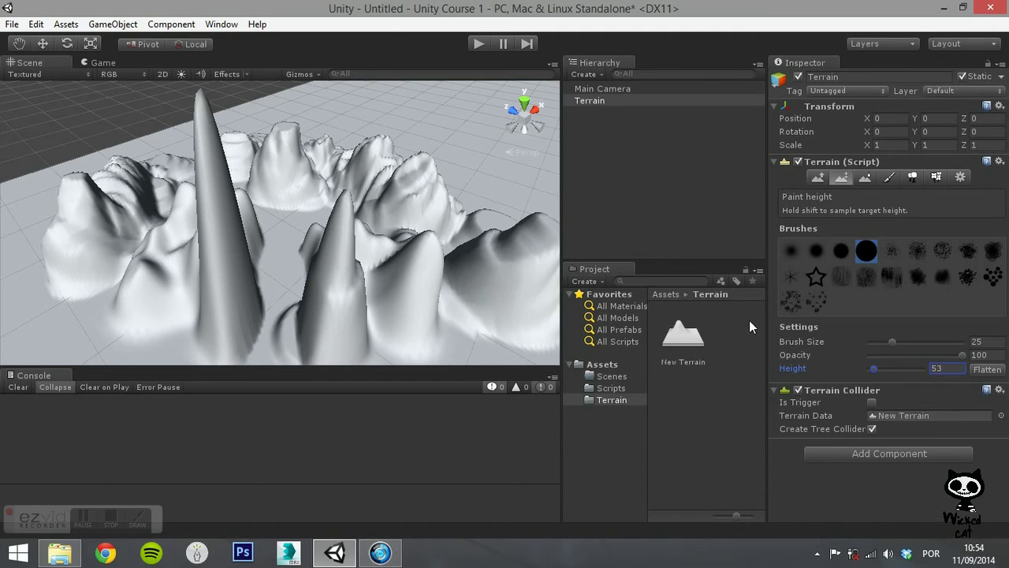
pyautogui.moveTo(482, 179)
pyautogui.mouseDown()
pyautogui.moveTo(419, 154)
pyautogui.moveTo(511, 187)
pyautogui.moveTo(543, 223)
pyautogui.moveTo(467, 233)
pyautogui.mouseUp()
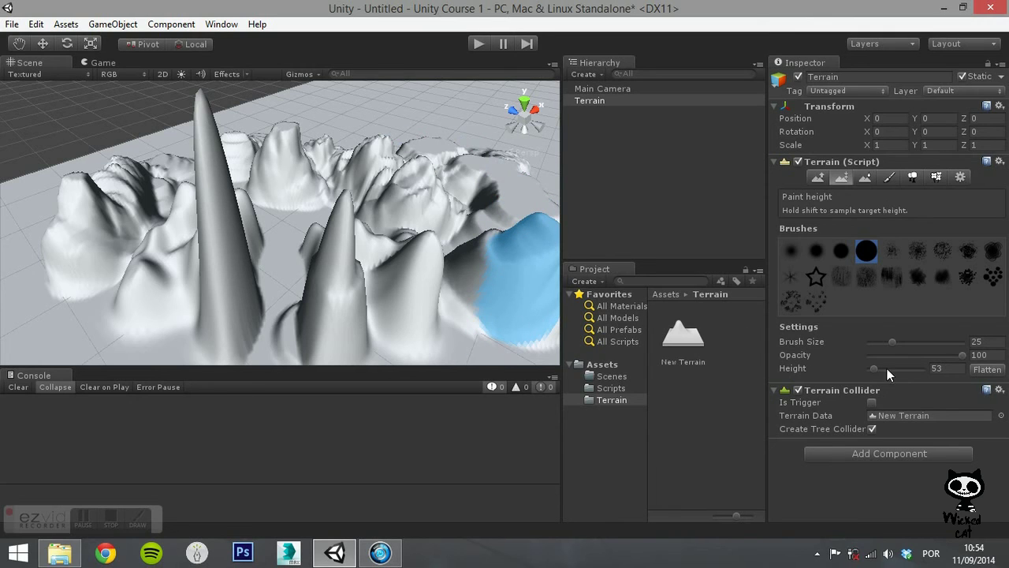
# Step: Set the target height to 150 and flatten the whole terrain to it
pyautogui.moveTo(887, 368); pyautogui.dragTo(885, 368)
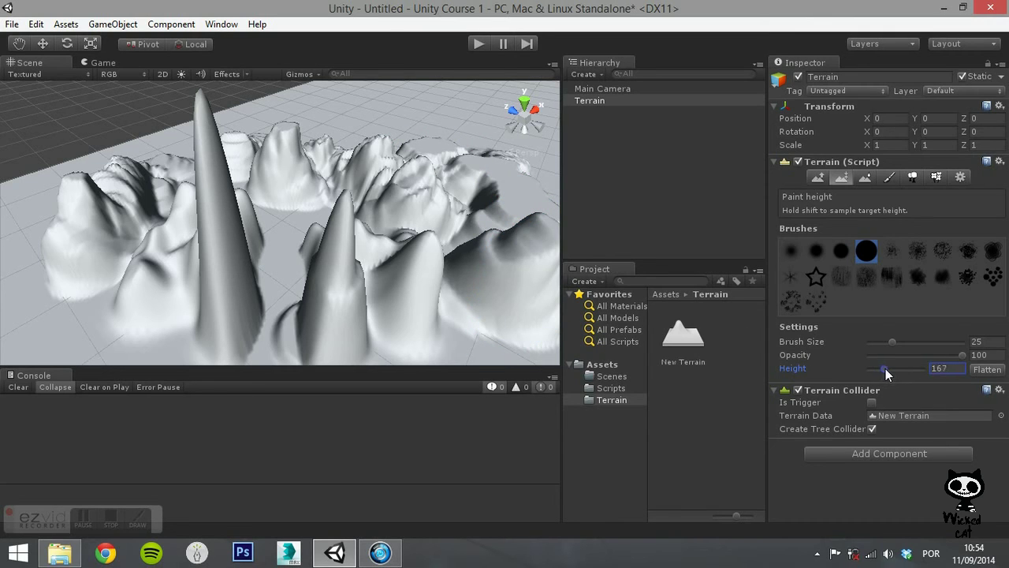
pyautogui.write('150')
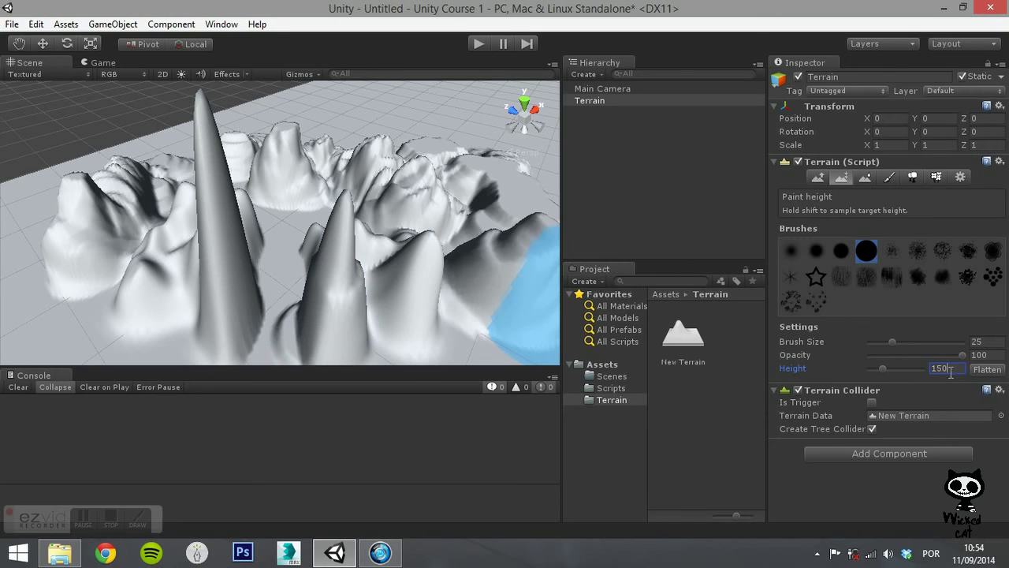
pyautogui.click(987, 369)
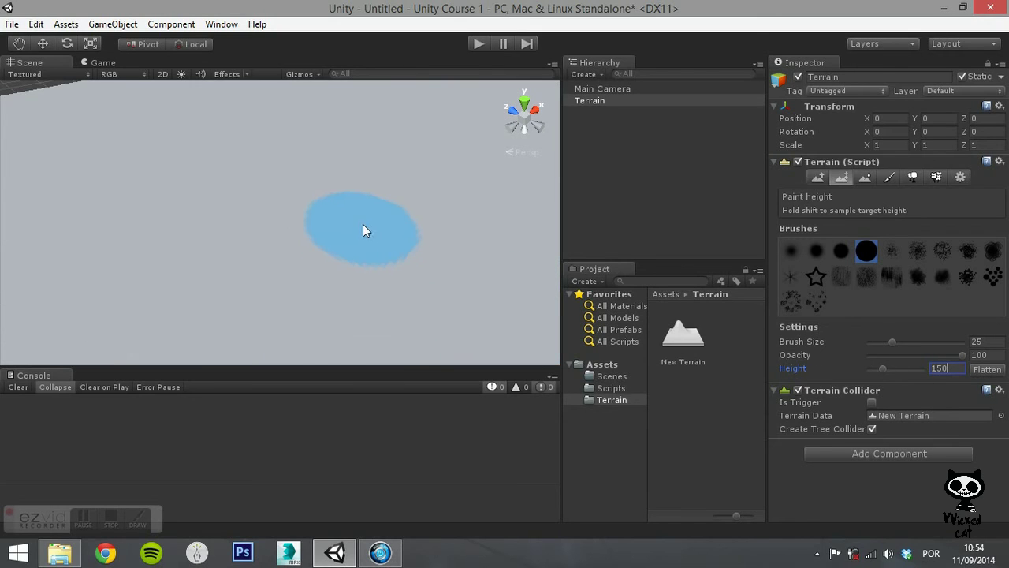
pyautogui.press('alt')
pyautogui.moveTo(364, 224)
pyautogui.keyDown('alt'); pyautogui.mouseDown()
pyautogui.moveTo(379, 171)
pyautogui.moveTo(459, 155)
pyautogui.moveTo(531, 181)
pyautogui.moveTo(573, 168)
pyautogui.moveTo(560, 143)
pyautogui.moveTo(504, 110)
pyautogui.moveTo(428, 99)
pyautogui.moveTo(511, 246)
pyautogui.moveTo(522, 194)
pyautogui.moveTo(349, 232)
pyautogui.moveTo(358, 230)
pyautogui.mouseUp(); pyautogui.keyUp('alt')
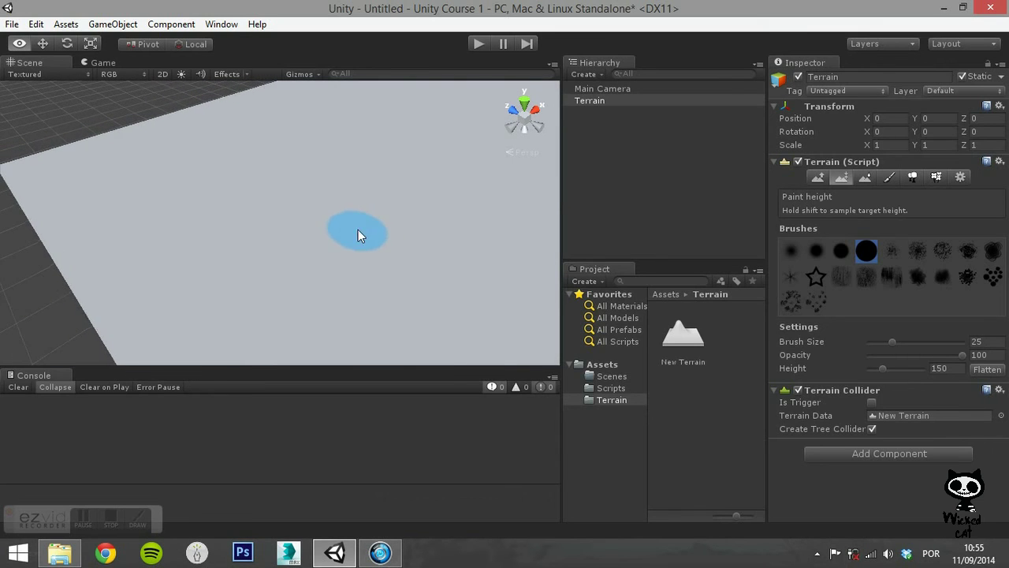
# Step: Raise a jagged mound in the terrain's middle using Raise/Lower with a noisy brush
pyautogui.click(820, 173)
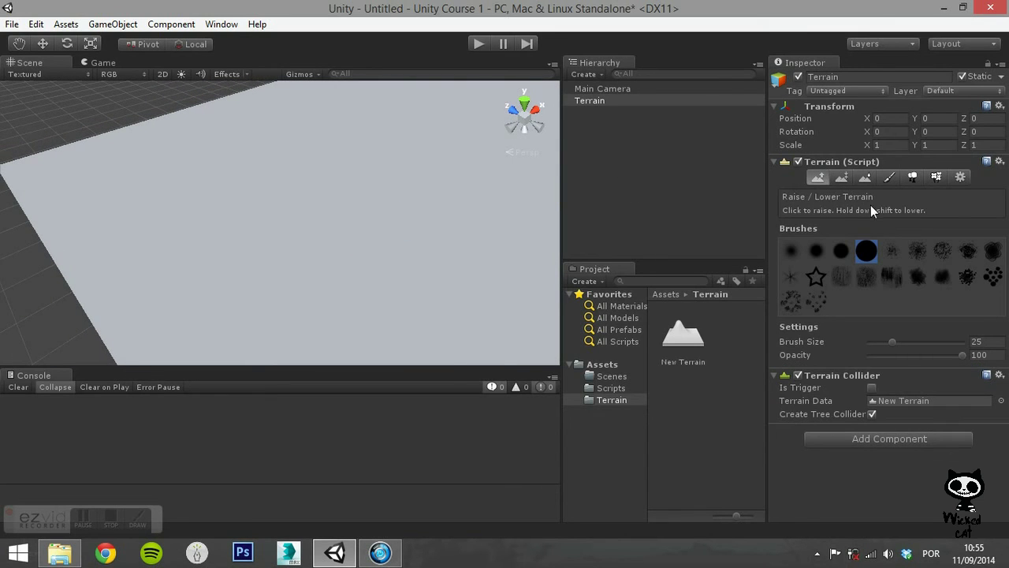
pyautogui.click(868, 277)
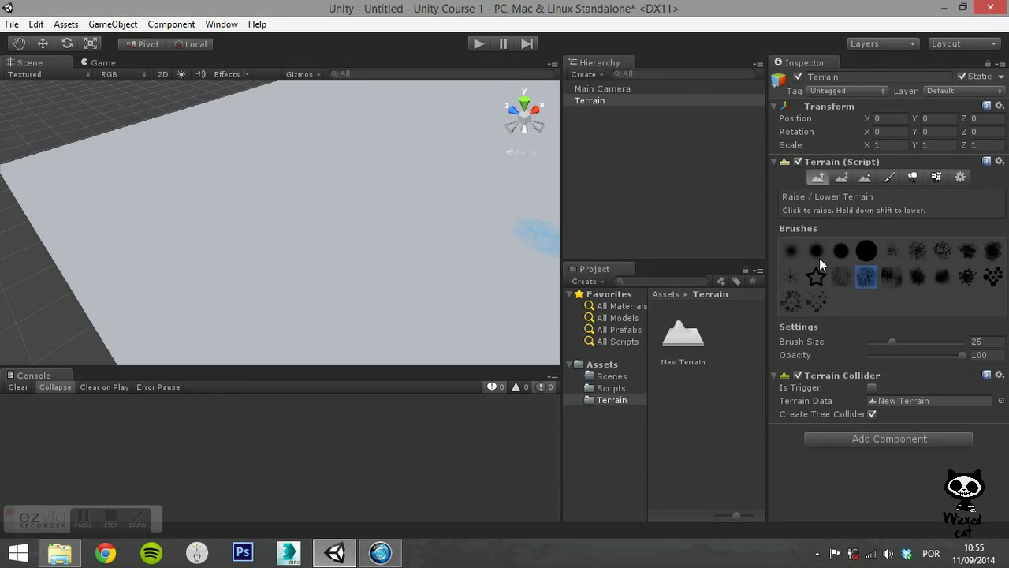
pyautogui.moveTo(369, 211)
pyautogui.mouseDown()
pyautogui.moveTo(370, 249)
pyautogui.moveTo(250, 211)
pyautogui.moveTo(322, 209)
pyautogui.moveTo(323, 224)
pyautogui.moveTo(287, 193)
pyautogui.moveTo(330, 185)
pyautogui.moveTo(313, 229)
pyautogui.moveTo(355, 258)
pyautogui.moveTo(262, 270)
pyautogui.moveTo(214, 243)
pyautogui.moveTo(314, 323)
pyautogui.mouseUp()
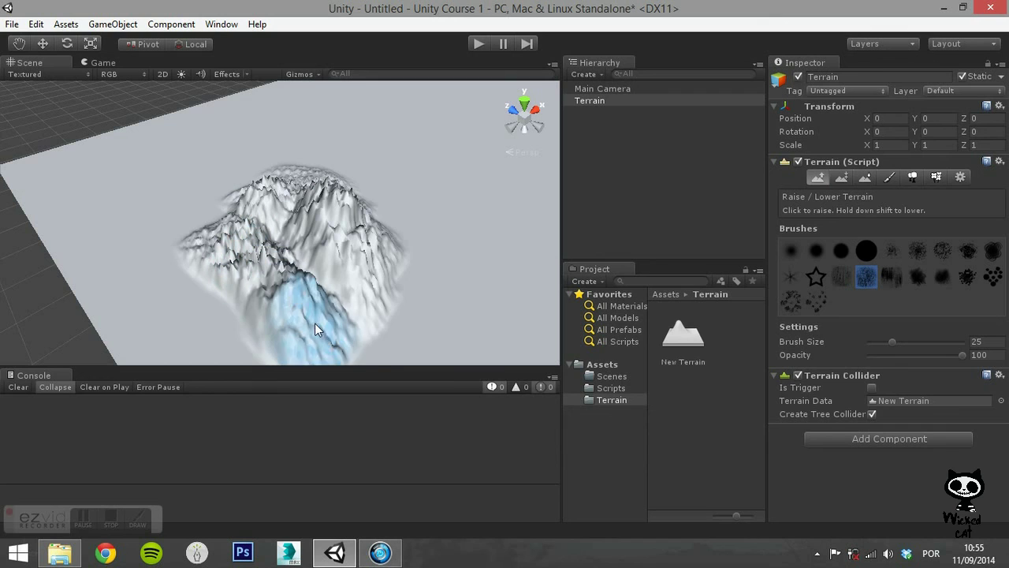
# Step: Smooth the mountain's front slopes up to the peak with Smooth Height and a soft round brush
pyautogui.click(867, 177)
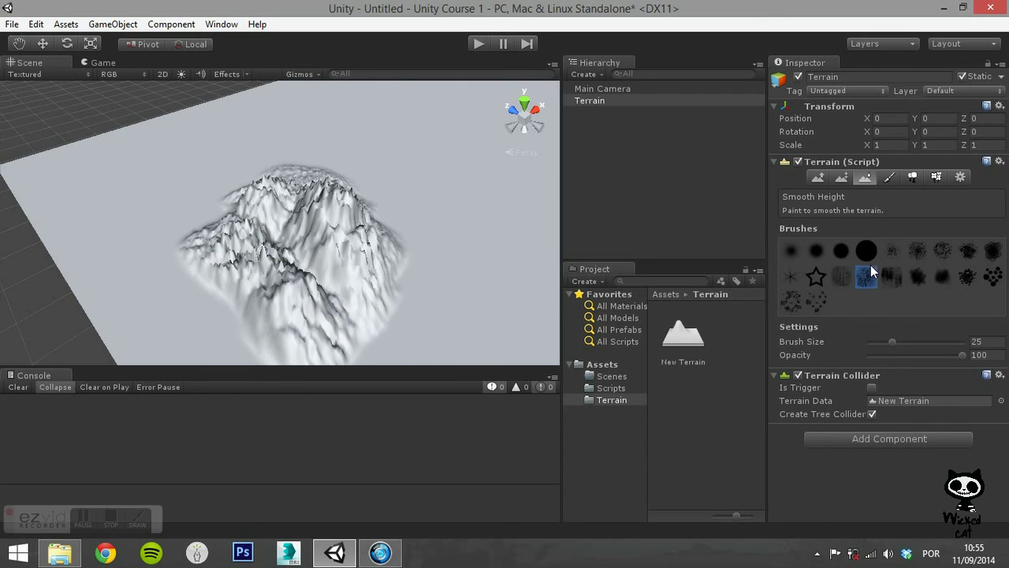
pyautogui.click(845, 252)
pyautogui.moveTo(359, 285)
pyautogui.mouseDown()
pyautogui.moveTo(347, 318)
pyautogui.moveTo(262, 306)
pyautogui.moveTo(332, 300)
pyautogui.moveTo(281, 278)
pyautogui.moveTo(252, 218)
pyautogui.moveTo(247, 229)
pyautogui.moveTo(267, 182)
pyautogui.moveTo(306, 164)
pyautogui.moveTo(220, 193)
pyautogui.moveTo(314, 187)
pyautogui.moveTo(313, 176)
pyautogui.moveTo(336, 181)
pyautogui.moveTo(365, 216)
pyautogui.moveTo(386, 289)
pyautogui.moveTo(402, 249)
pyautogui.moveTo(293, 254)
pyautogui.moveTo(323, 276)
pyautogui.moveTo(222, 228)
pyautogui.moveTo(181, 248)
pyautogui.moveTo(253, 297)
pyautogui.moveTo(219, 200)
pyautogui.moveTo(310, 183)
pyautogui.moveTo(383, 218)
pyautogui.mouseUp()
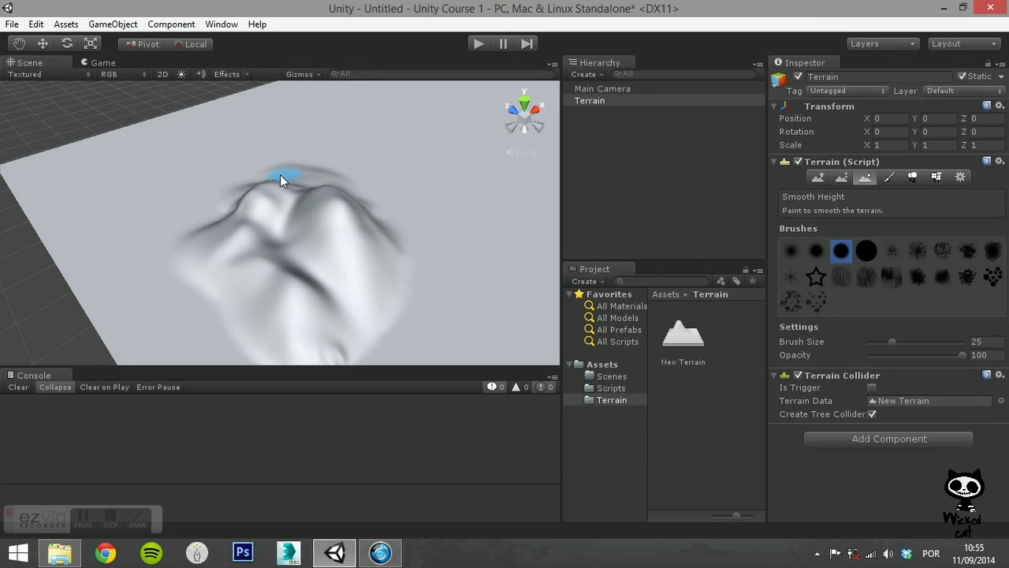
pyautogui.moveTo(280, 175)
pyautogui.mouseDown()
pyautogui.moveTo(249, 235)
pyautogui.moveTo(316, 322)
pyautogui.moveTo(376, 373)
pyautogui.moveTo(400, 331)
pyautogui.moveTo(264, 228)
pyautogui.moveTo(307, 209)
pyautogui.moveTo(416, 300)
pyautogui.moveTo(473, 309)
pyautogui.mouseUp()
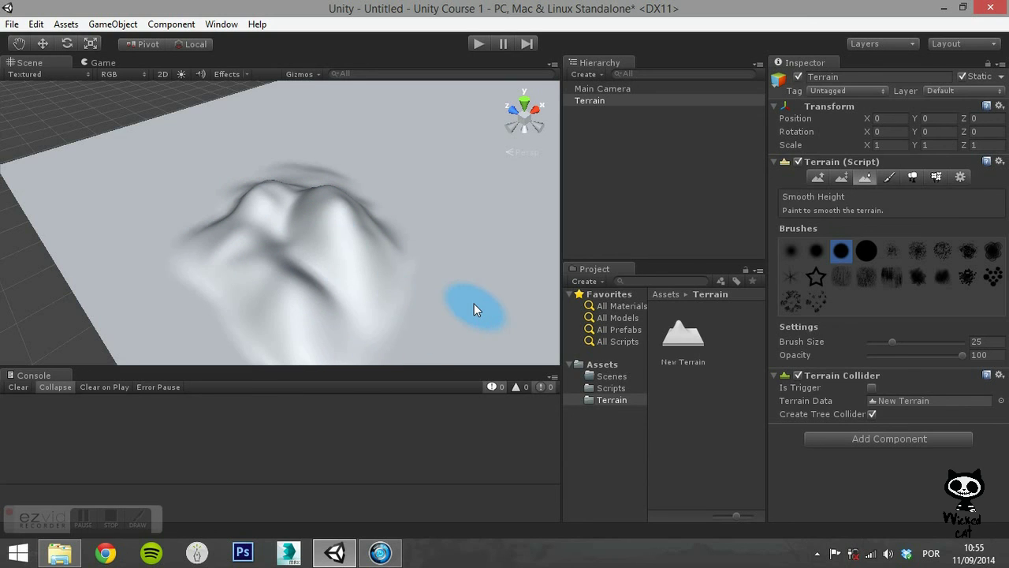